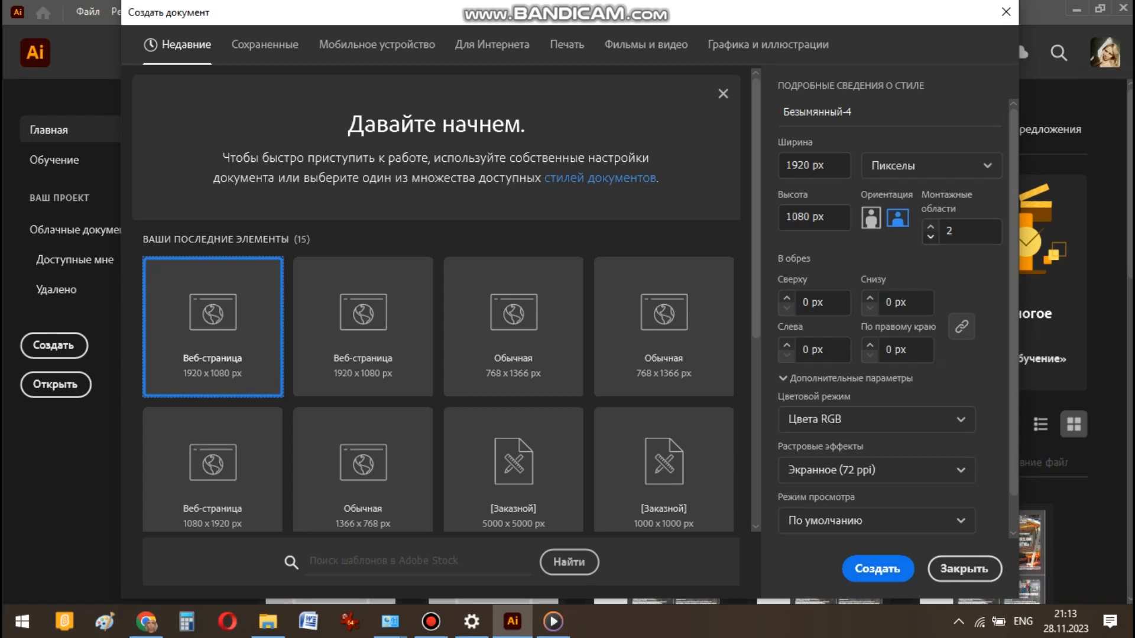
- Set the new 1920 x 1080 px document to one artboard and name it Lesson 1
click(930, 237)
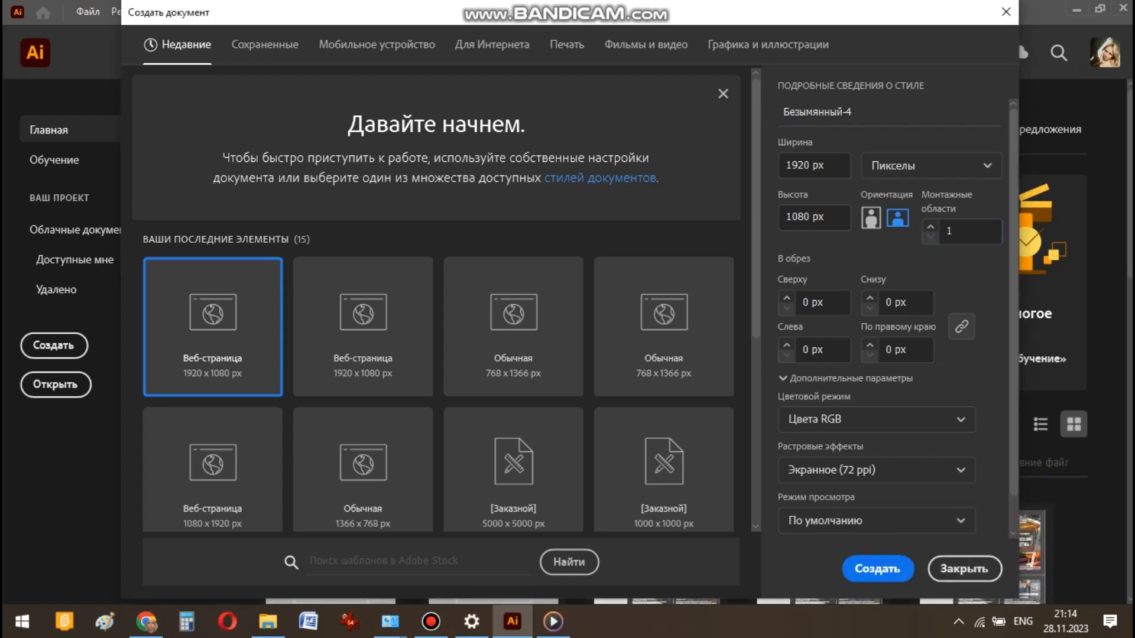
click(852, 111)
key(BackSpace)
key(BackSpace)
key(BackSpace)
key(BackSpace)
key(BackSpace)
key(BackSpace)
key(BackSpace)
key(BackSpace)
key(BackSpace)
key(BackSpace)
key(BackSpace)
key(BackSpace)
text(Ц)
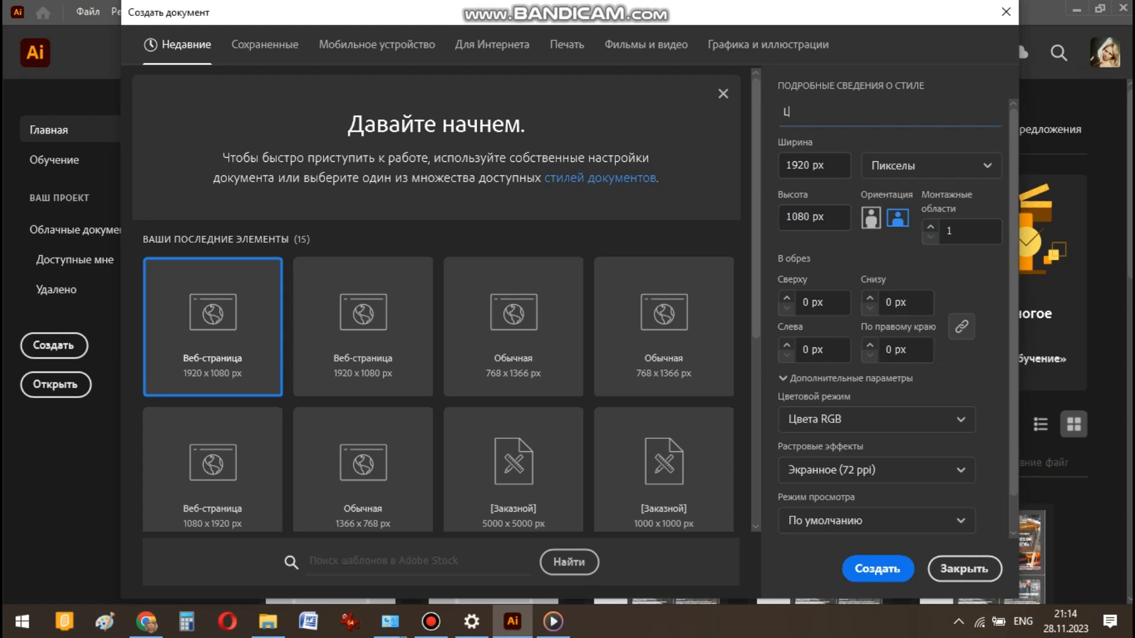
text(esson 1)
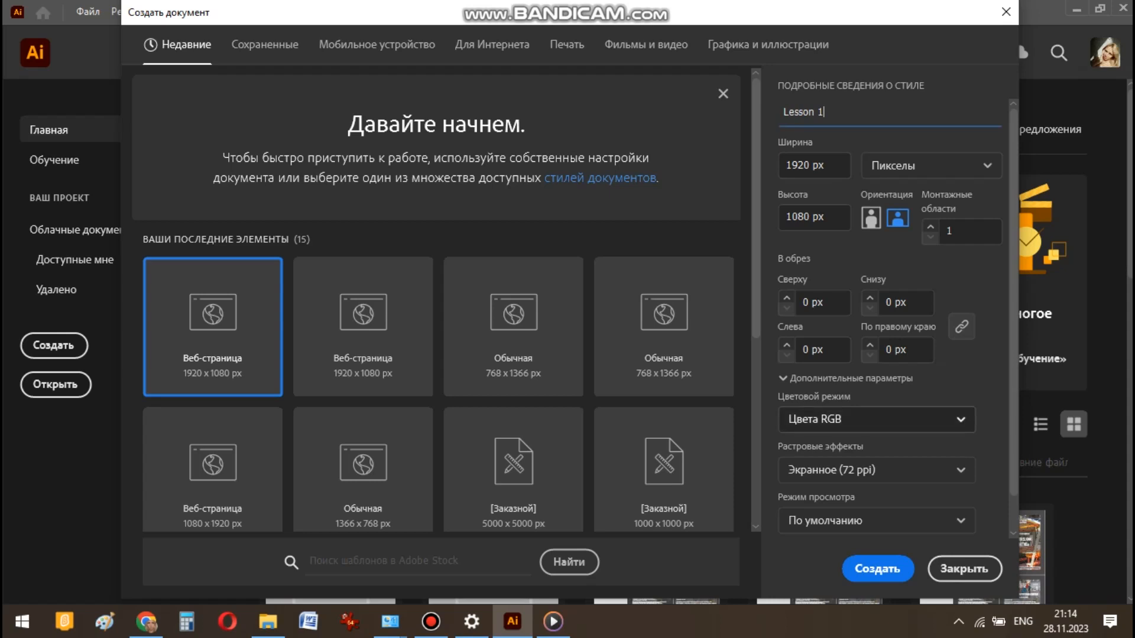
- Choose the RGB color mode and create the document
click(875, 419)
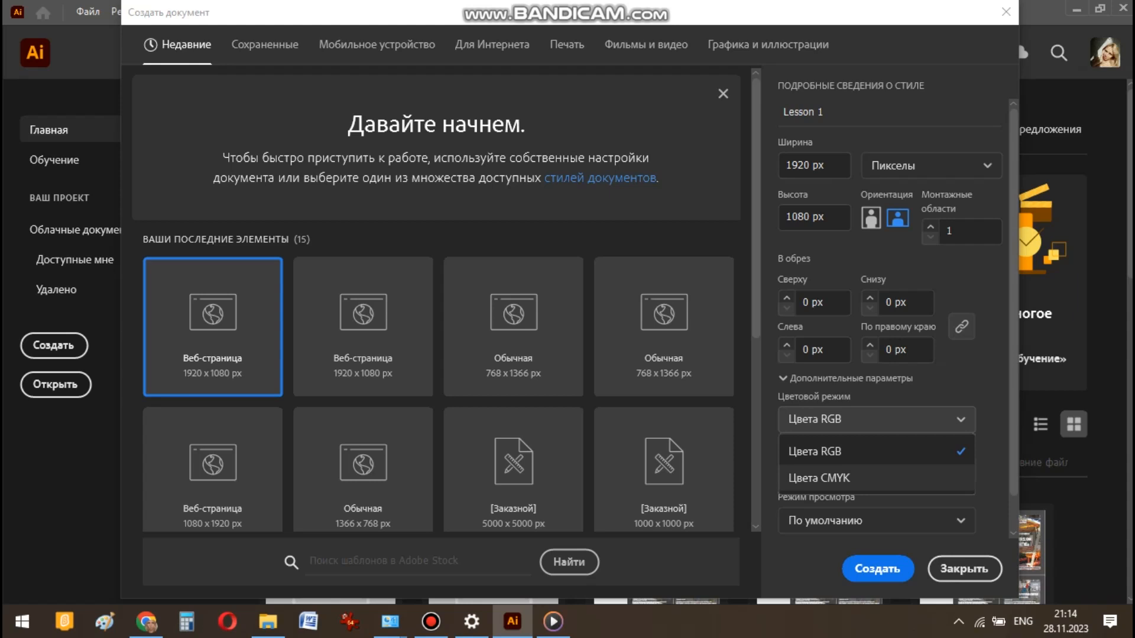
click(875, 451)
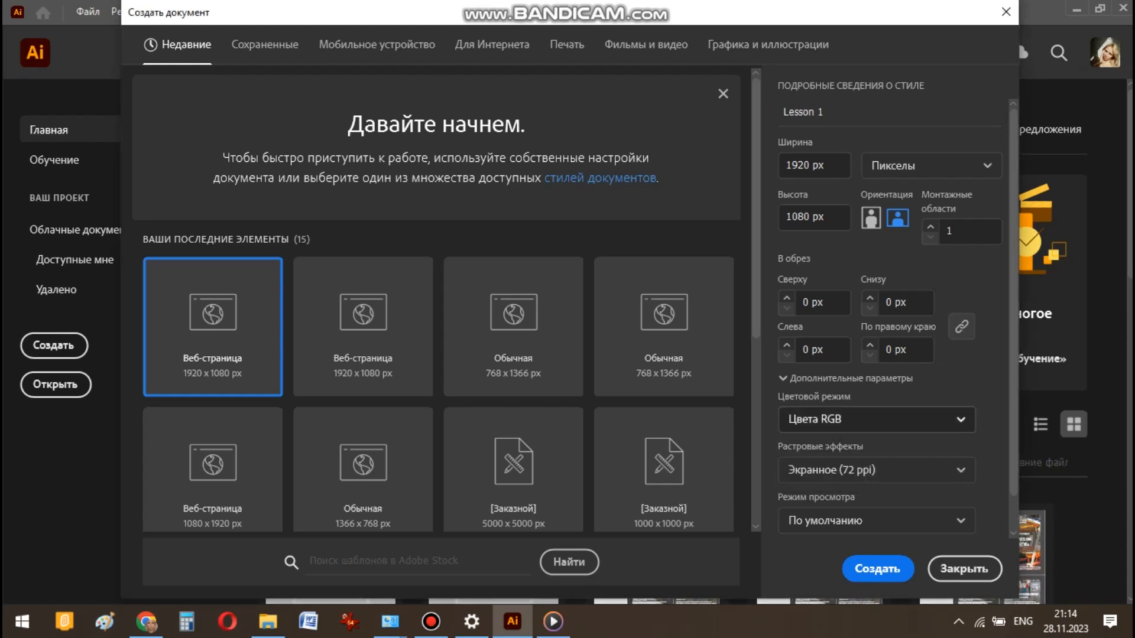
click(878, 569)
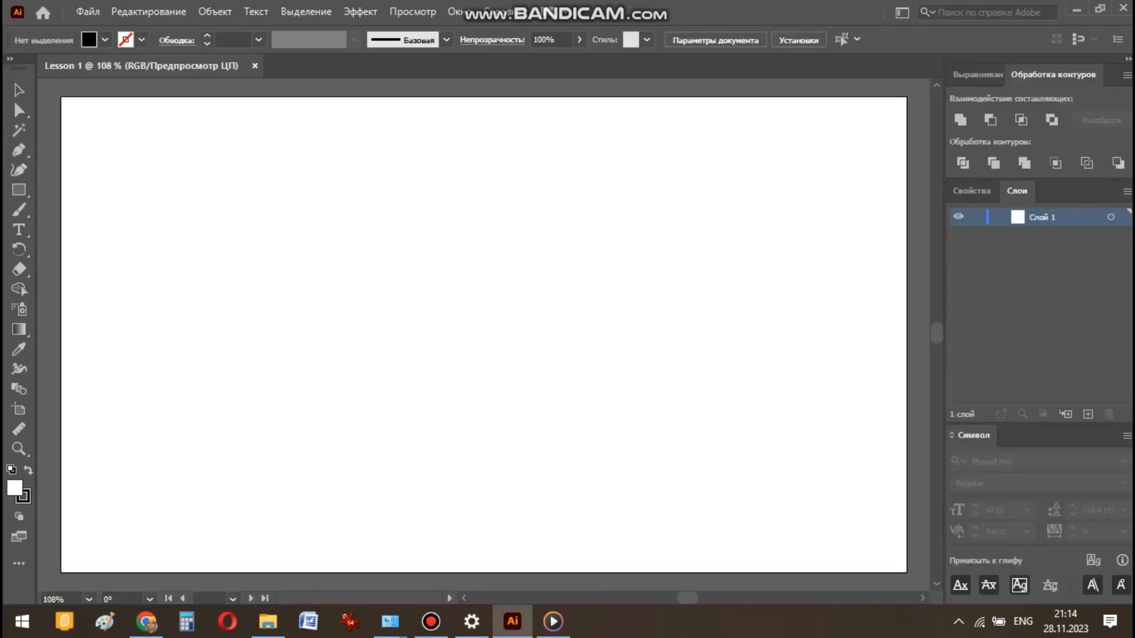
mouse_move(553, 622)
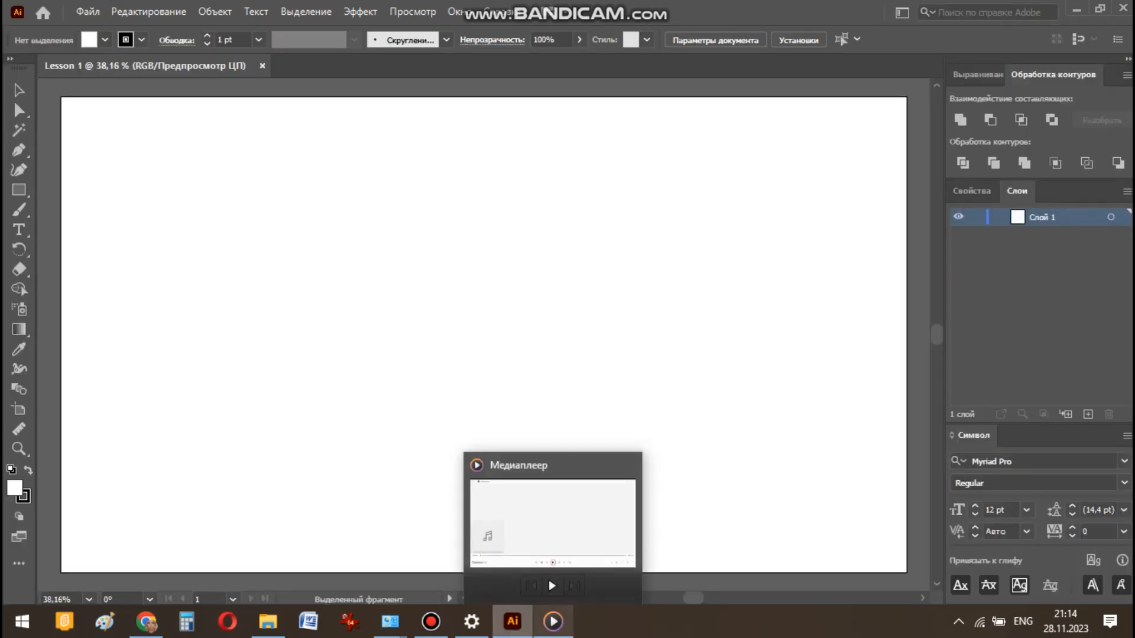
click(431, 621)
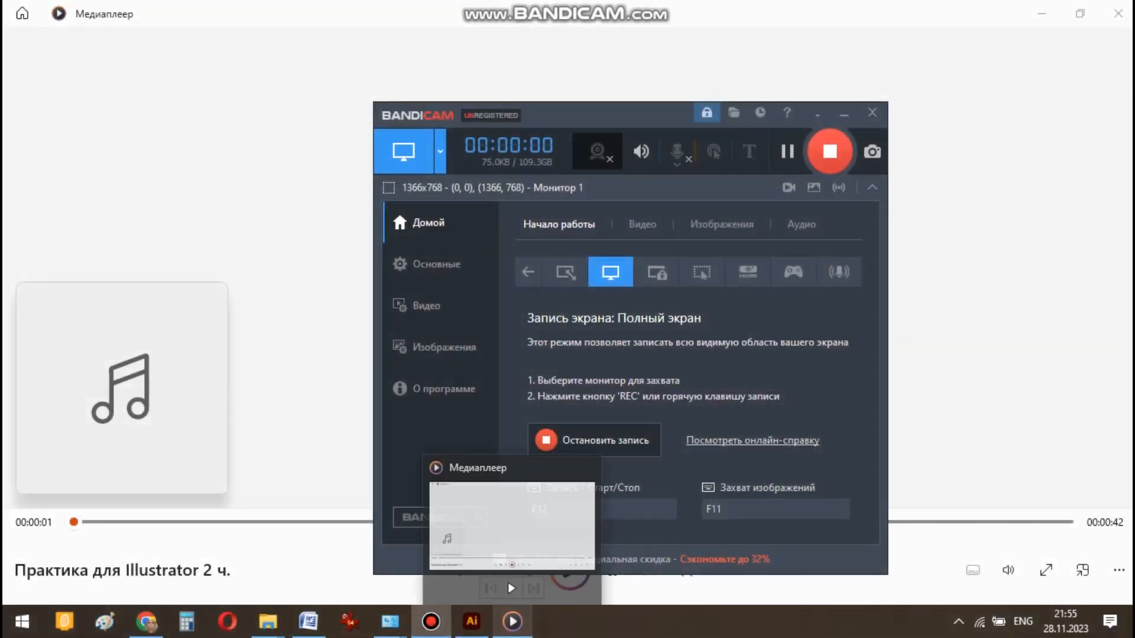
click(513, 621)
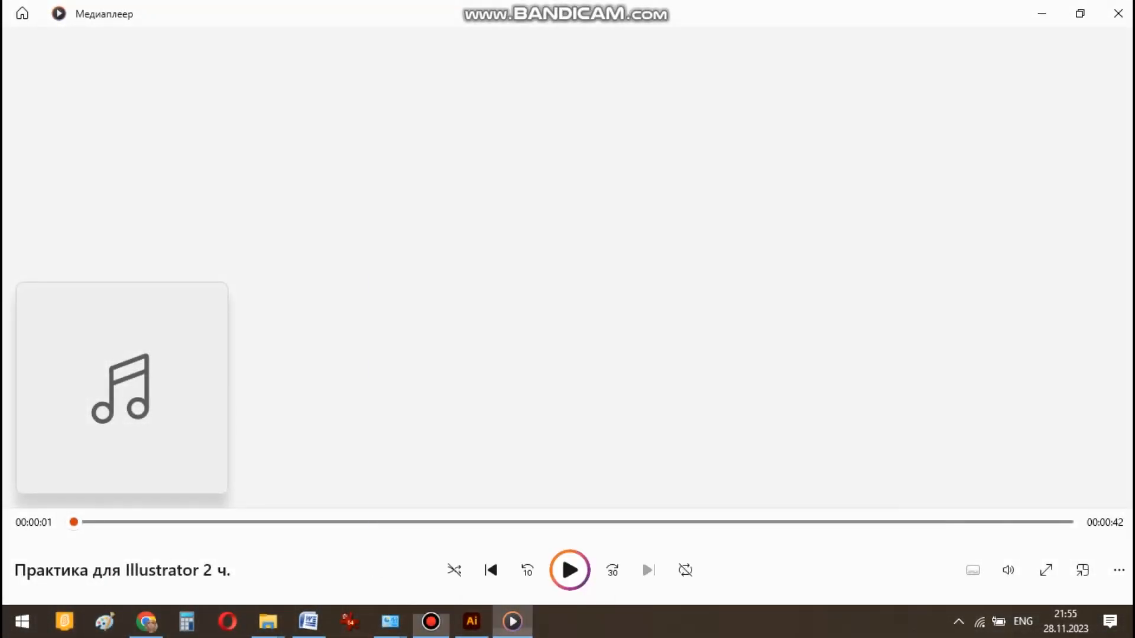
click(570, 570)
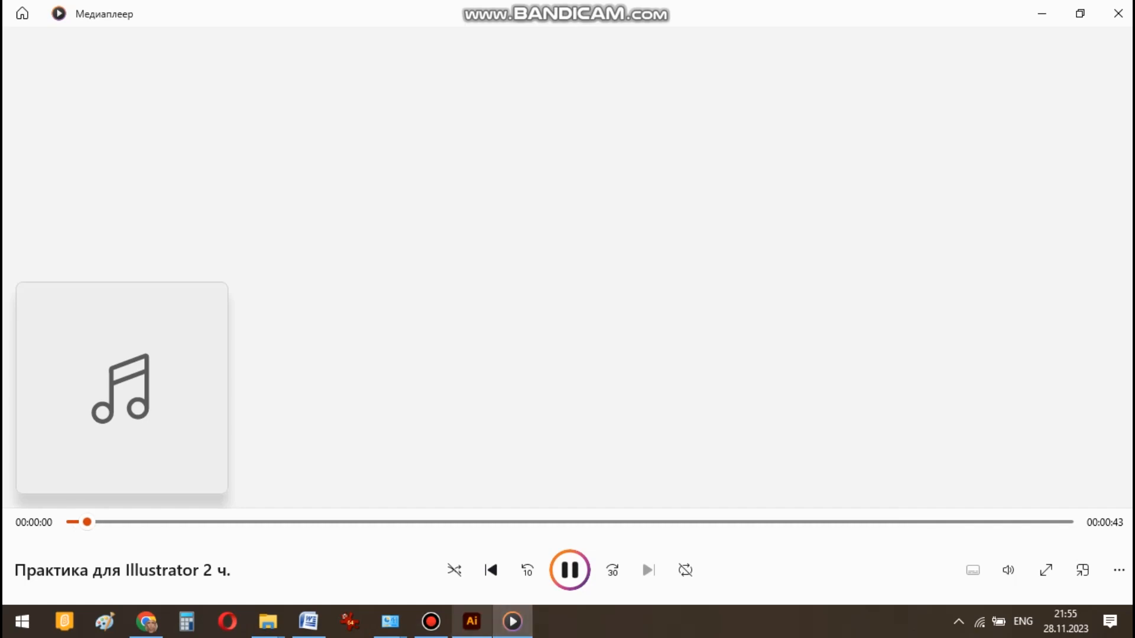
click(472, 622)
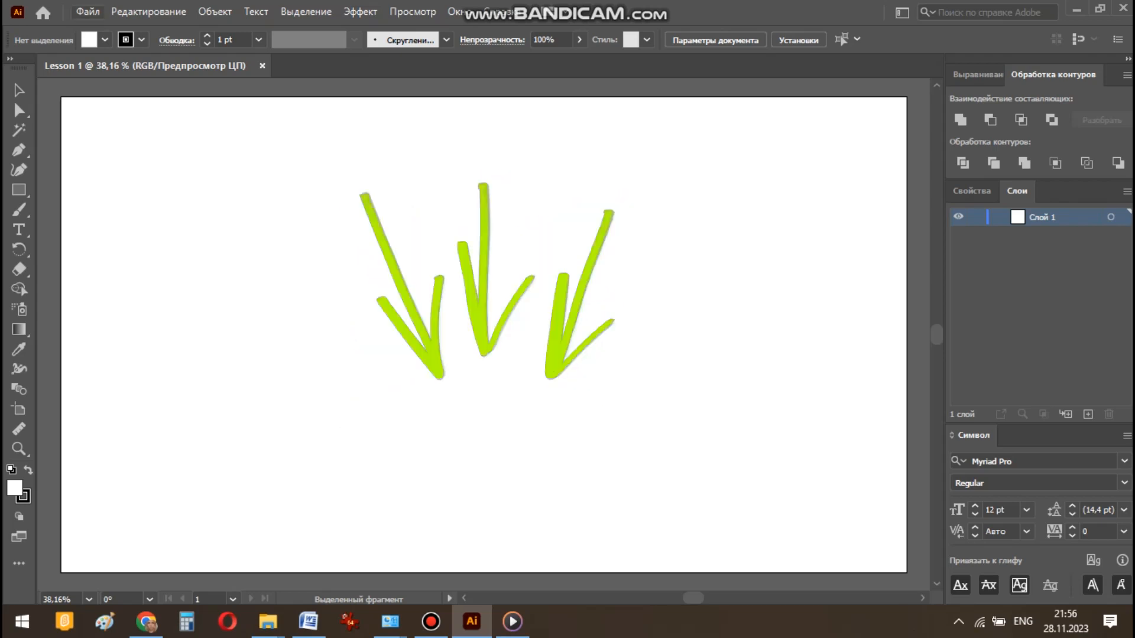
- Examine the file, view and window commands available for the document
click(88, 12)
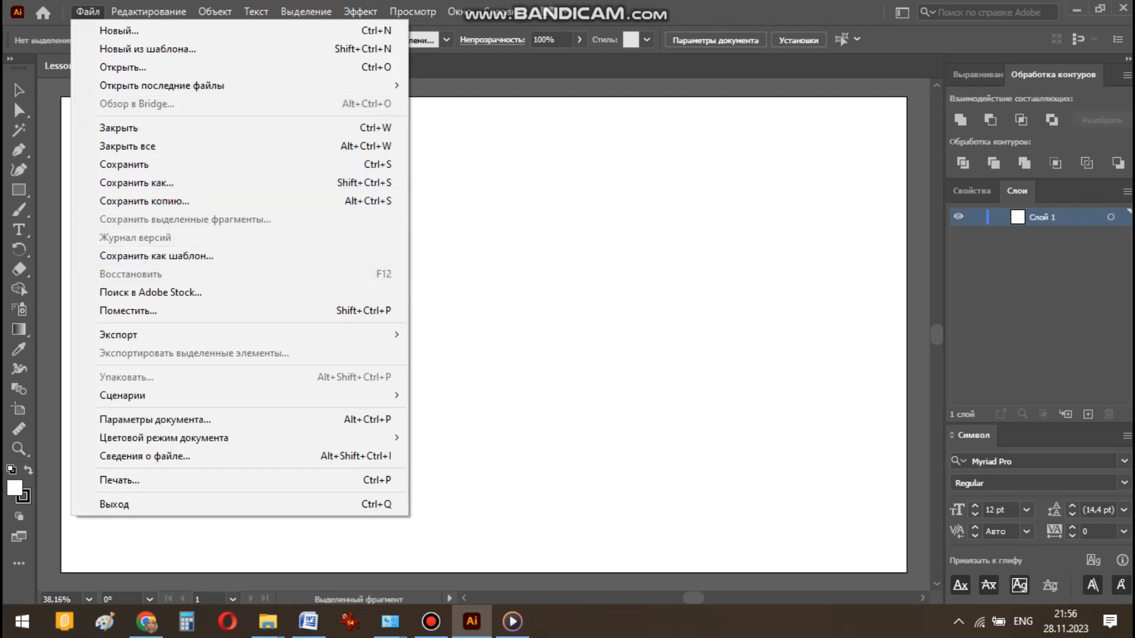
click(88, 12)
click(413, 12)
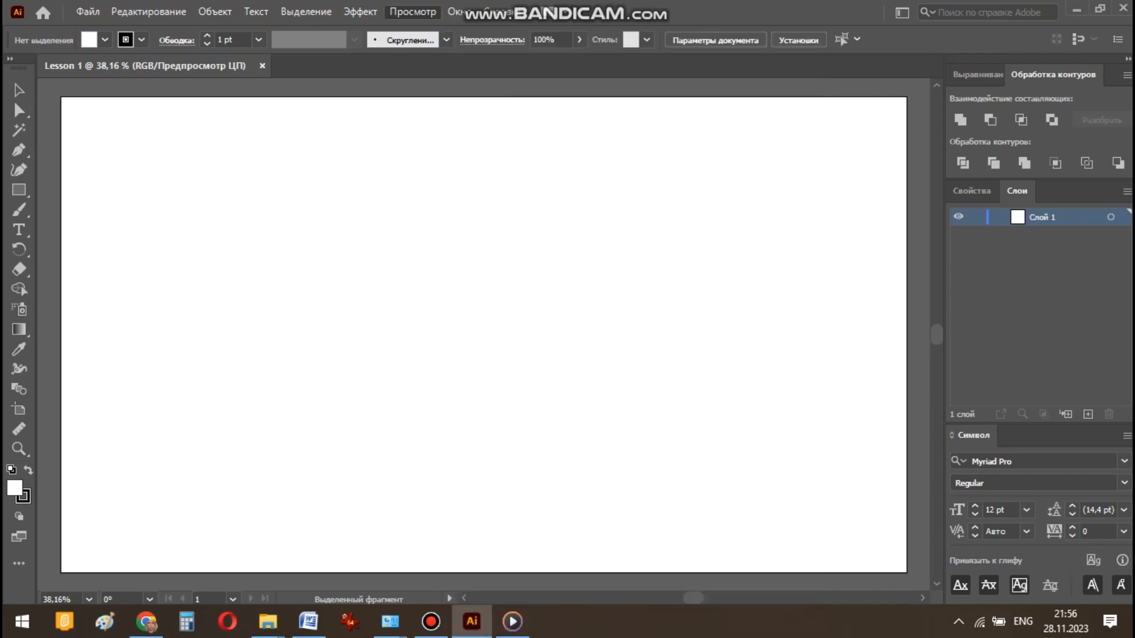
mouse_move(360, 12)
mouse_move(413, 12)
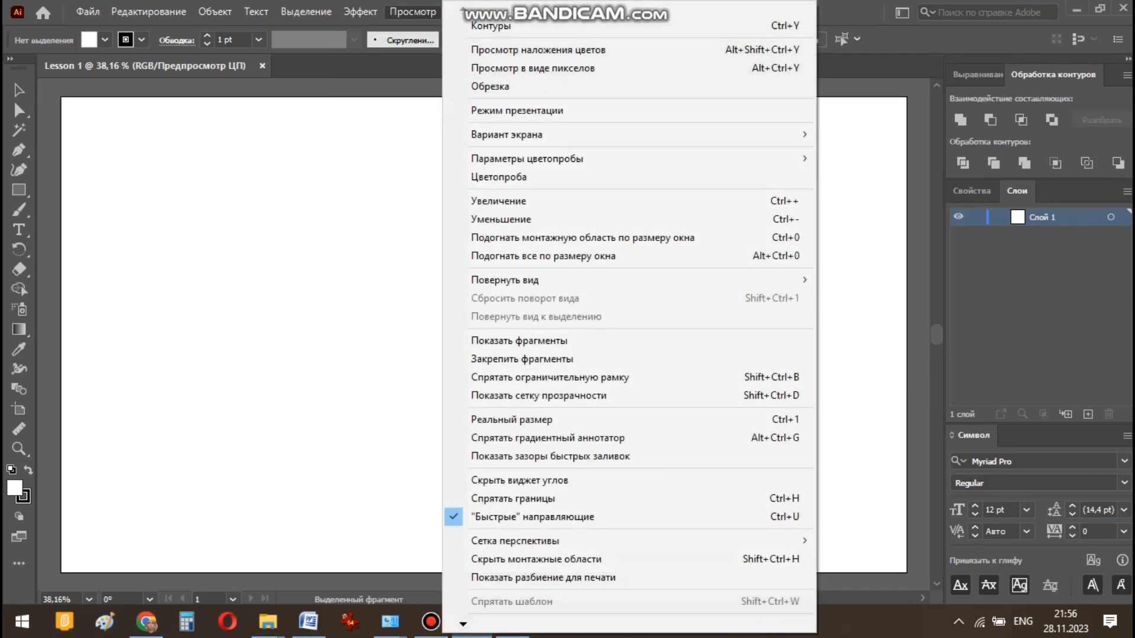
click(412, 12)
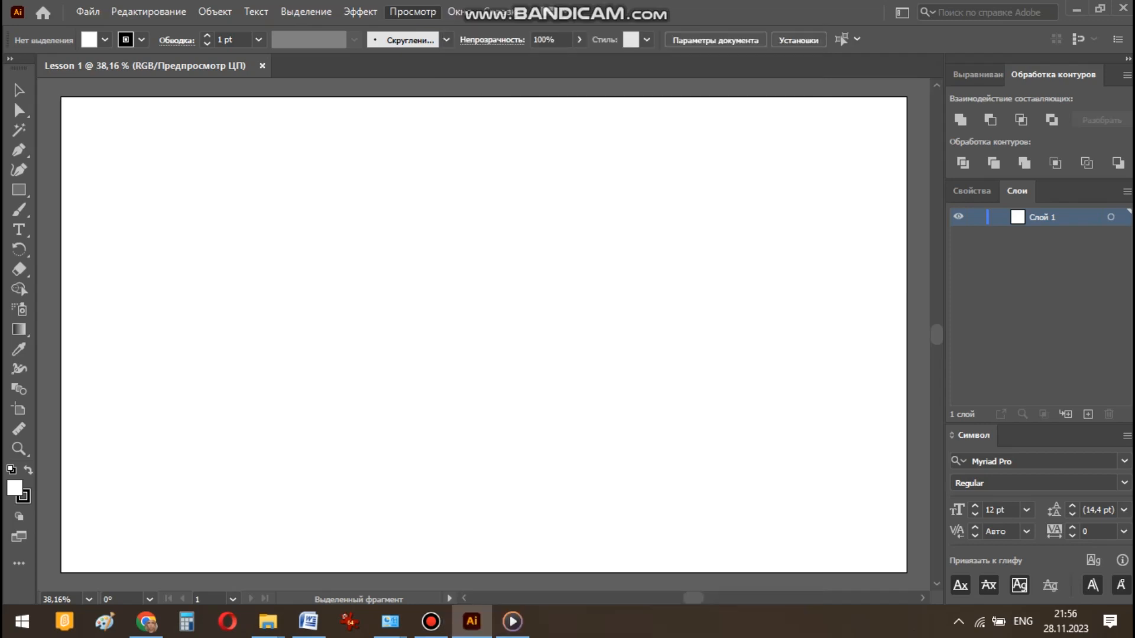
click(455, 12)
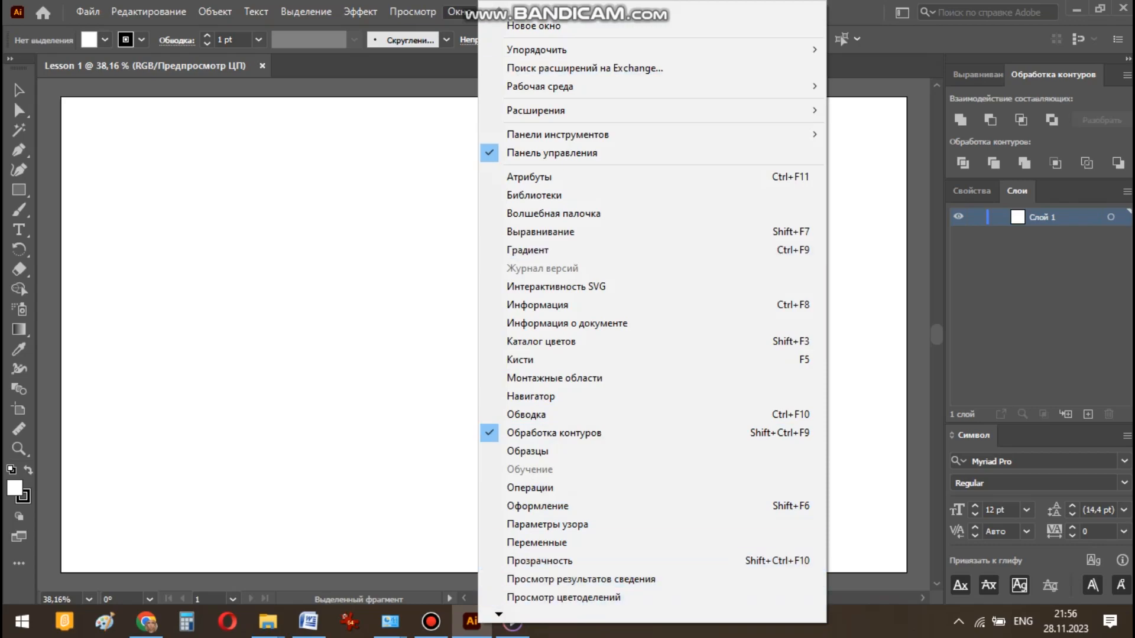
click(455, 12)
click(431, 622)
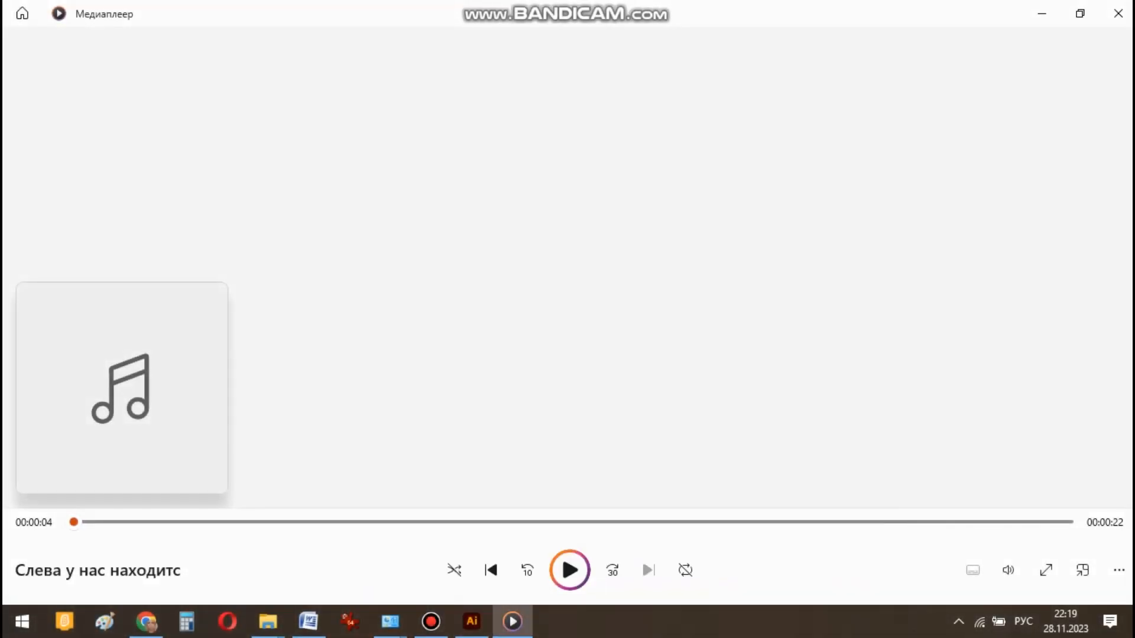
click(570, 570)
click(472, 622)
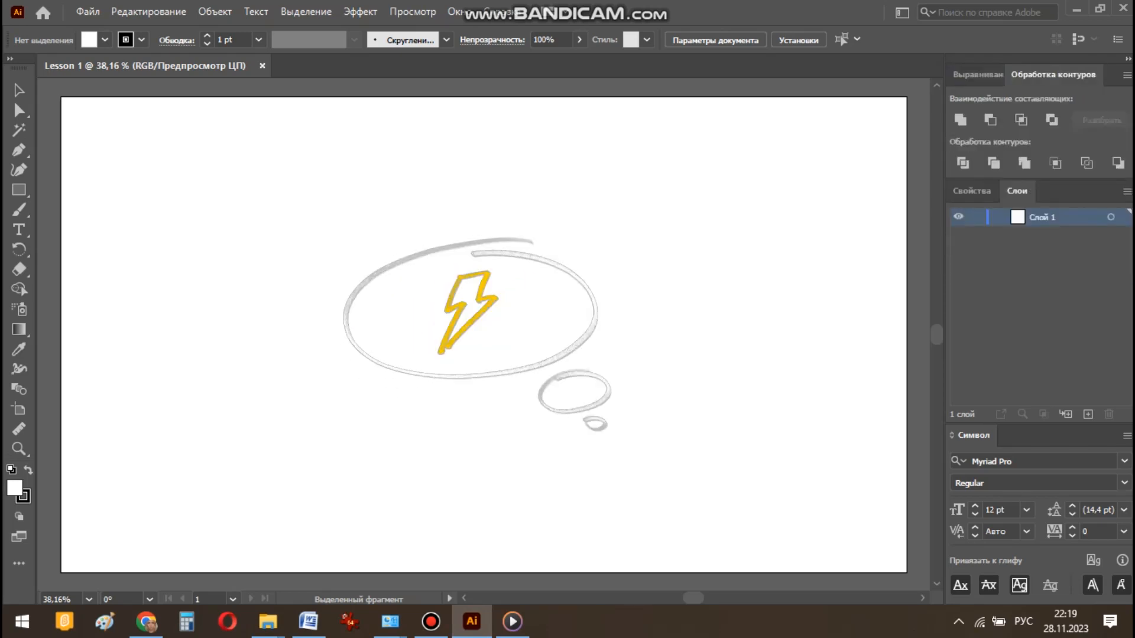
- Look at the document properties and the layer list, and expand the character settings
click(972, 191)
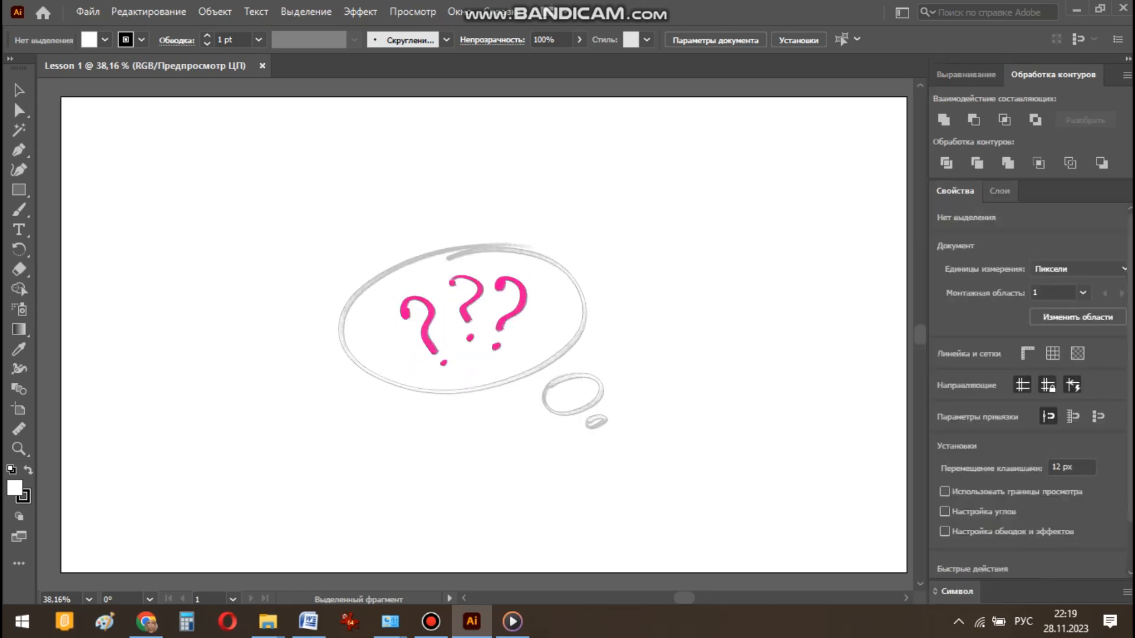
click(1000, 191)
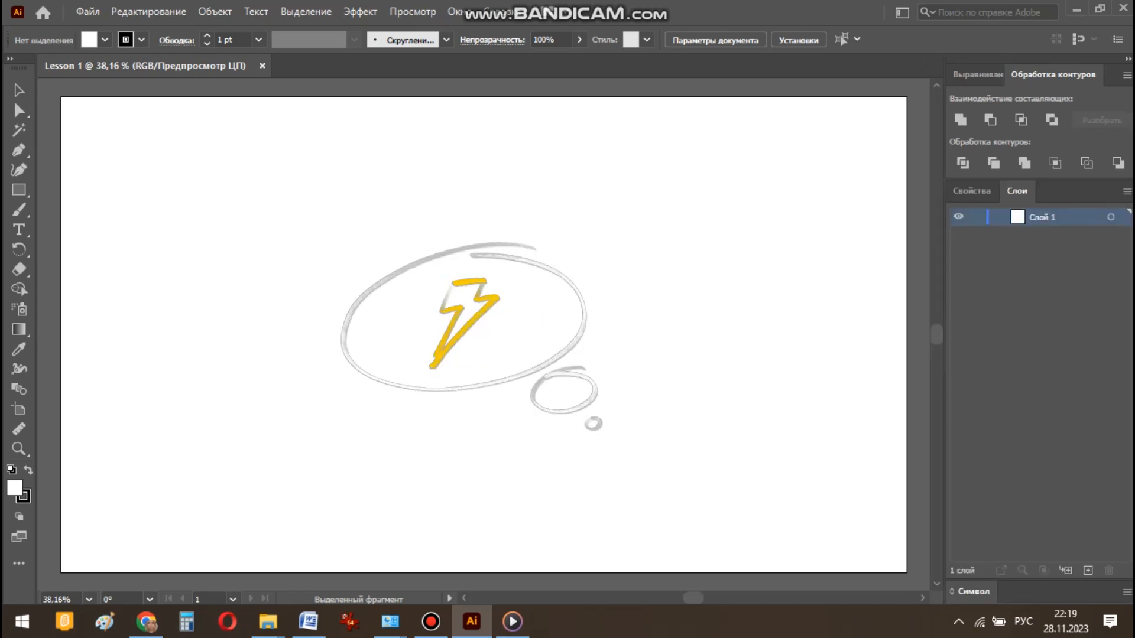
click(974, 592)
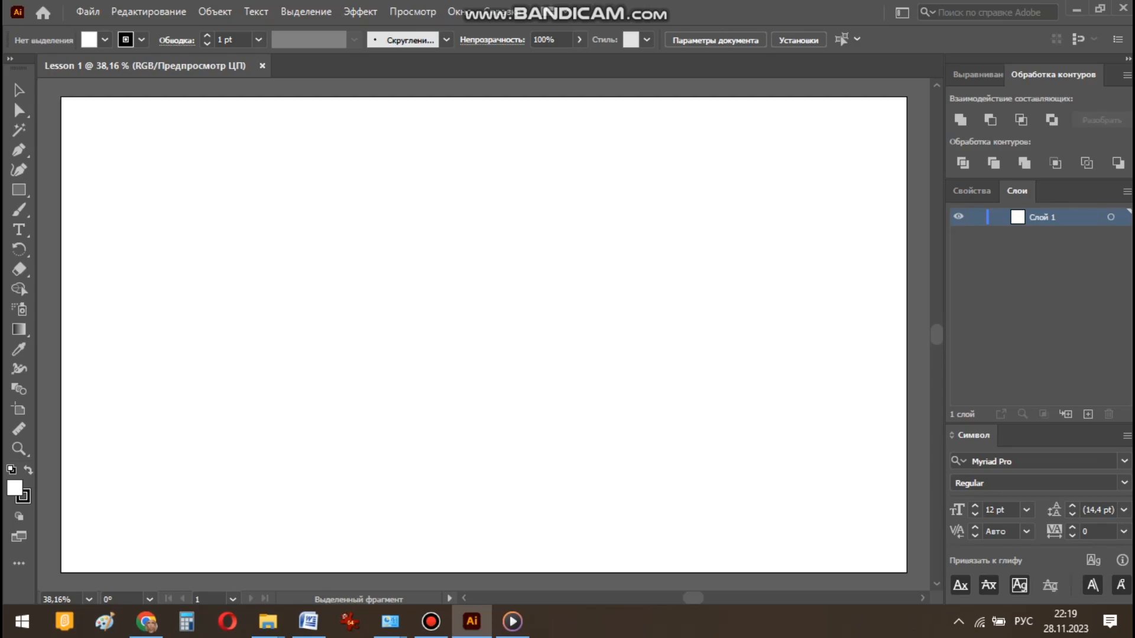
click(431, 622)
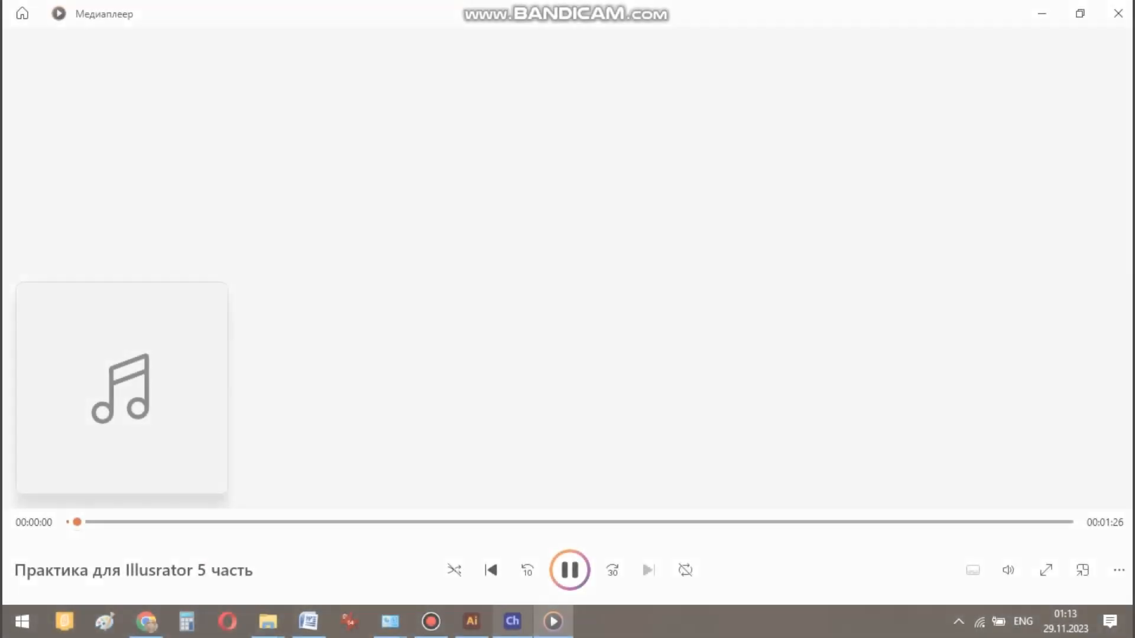
mouse_move(512, 621)
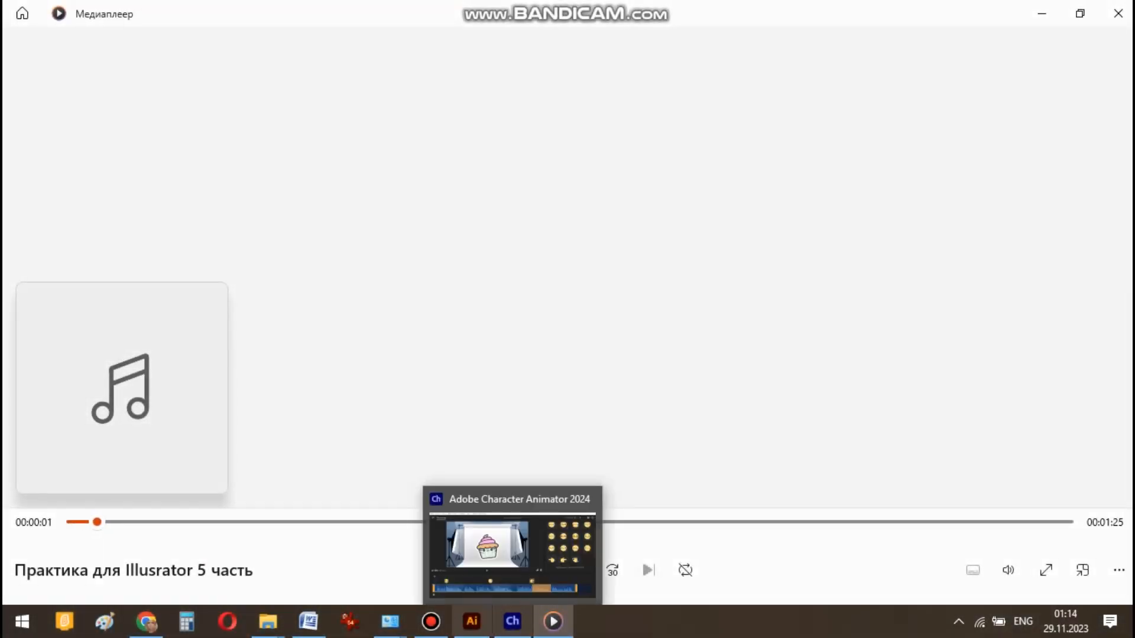
click(471, 622)
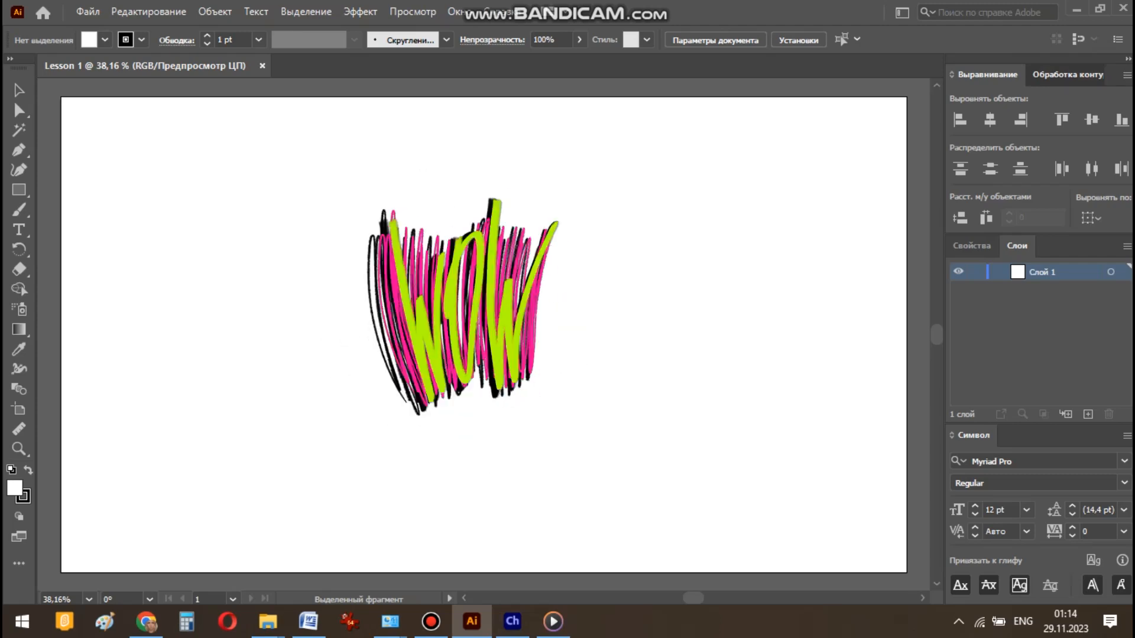
- Examine the pathfinder operations, the document properties and the list of panels that can be shown
click(1067, 75)
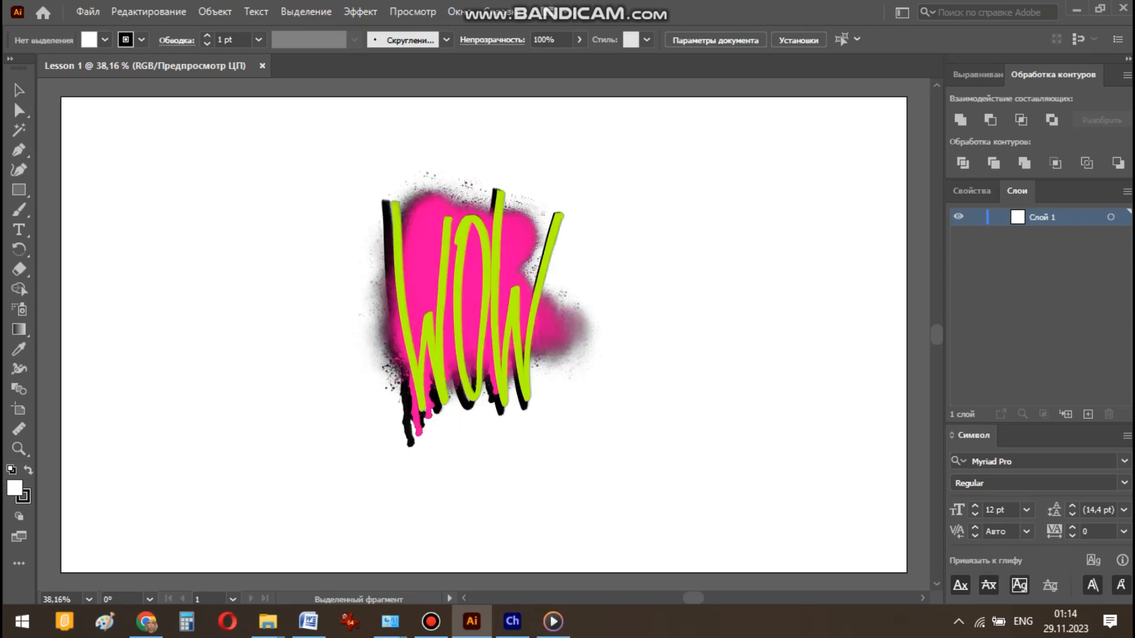
click(972, 191)
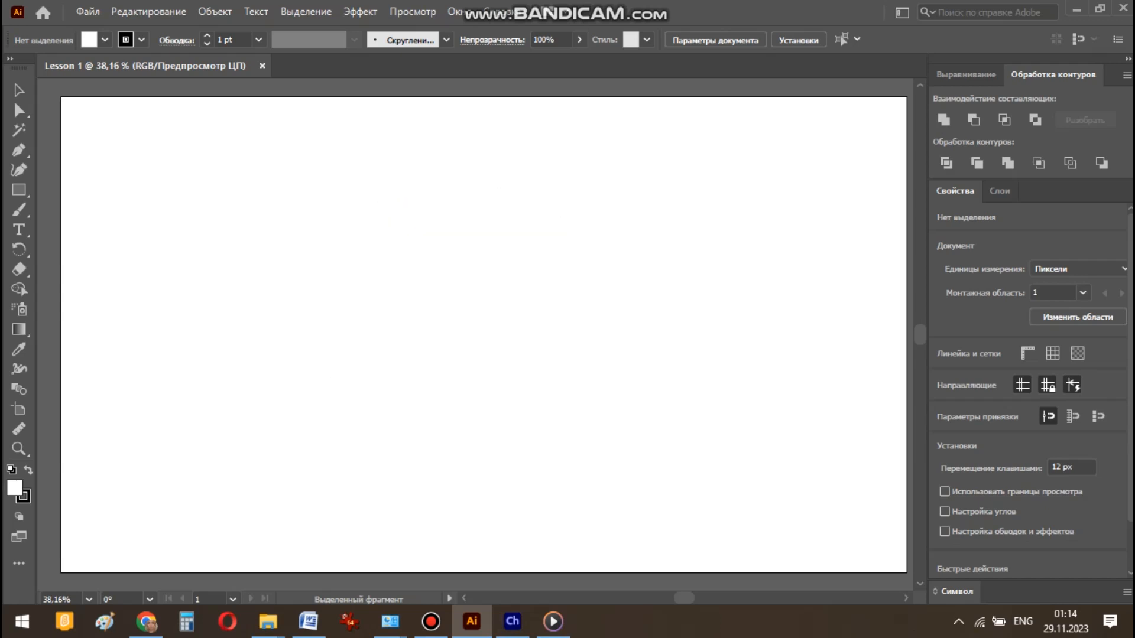
click(458, 12)
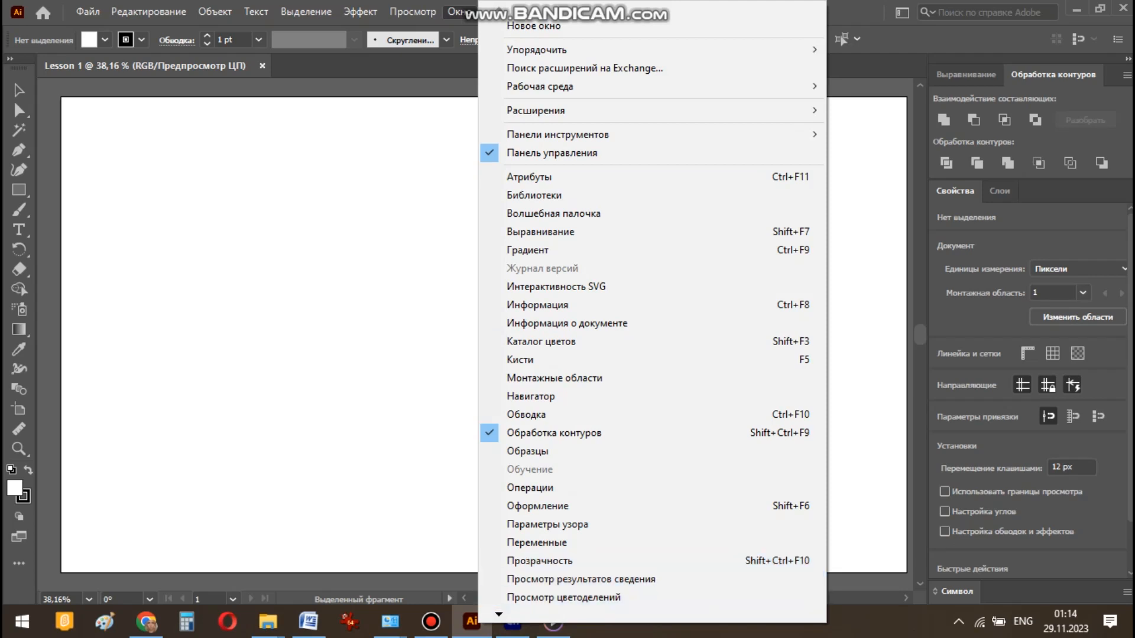
mouse_move(499, 615)
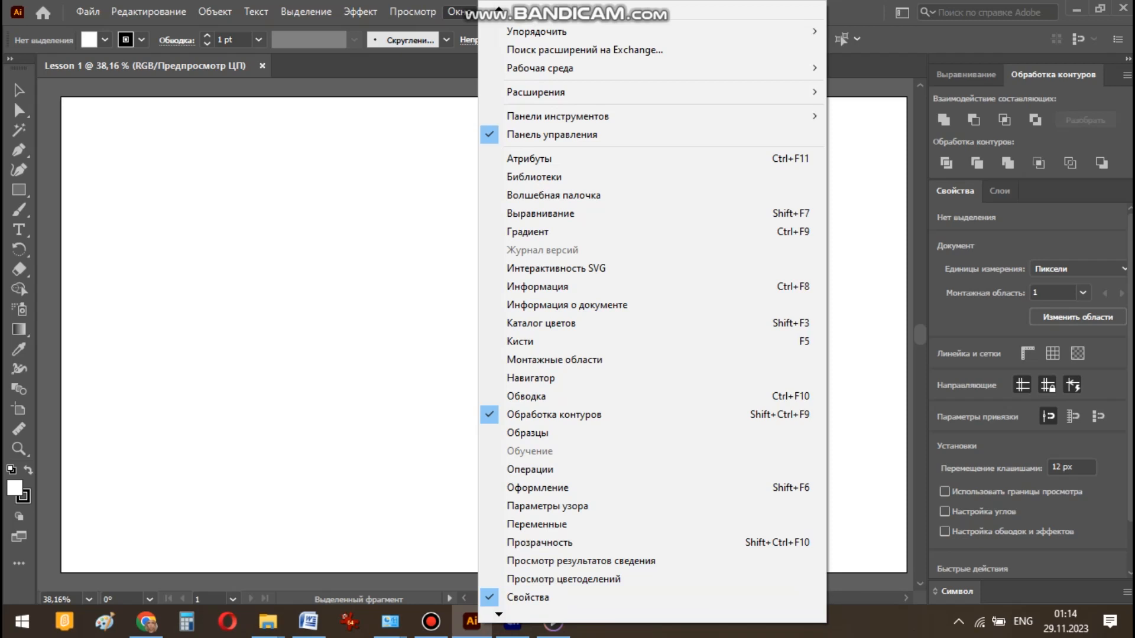
right_click(1053, 72)
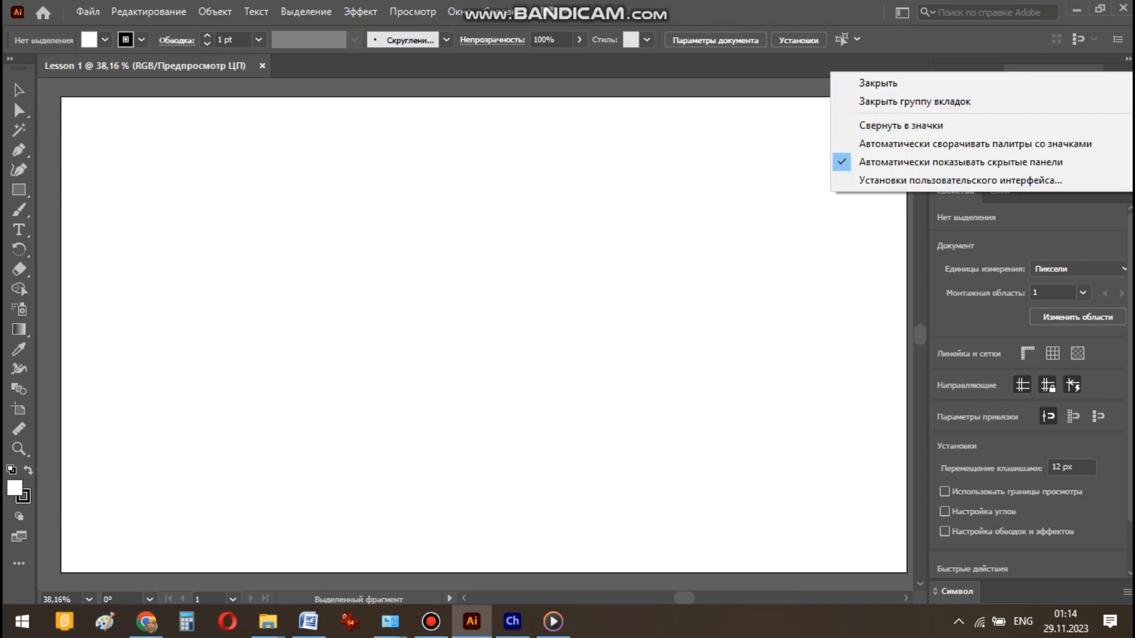
key(Escape)
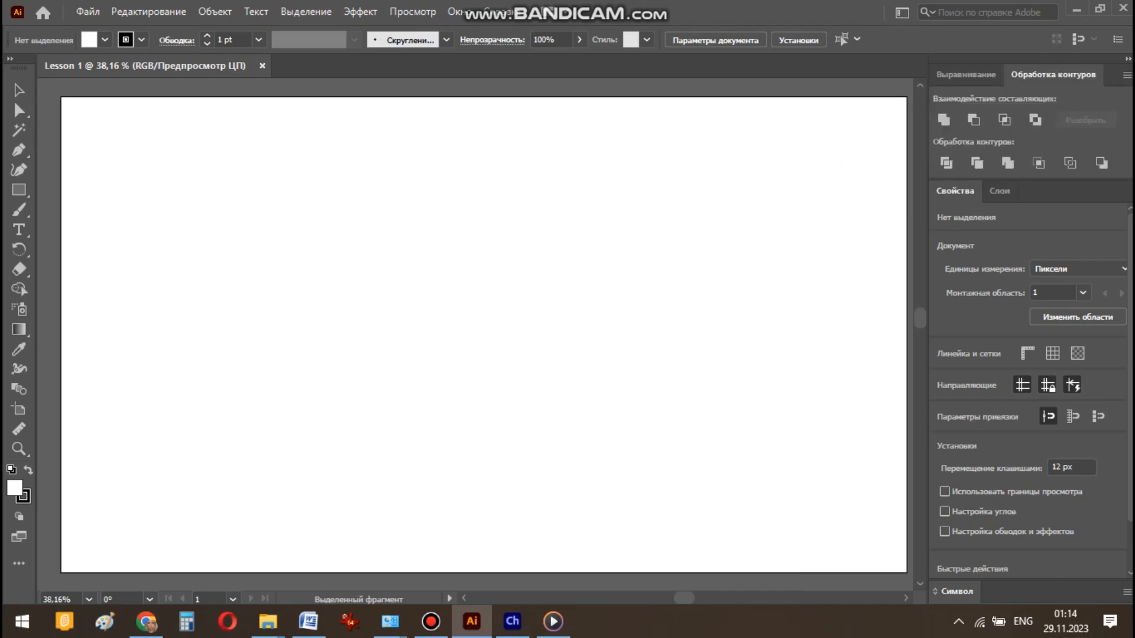
- Look at the alignment options, document properties and layer list, finishing on the pathfinder operations above the layers
scroll(483, 335, up, 4)
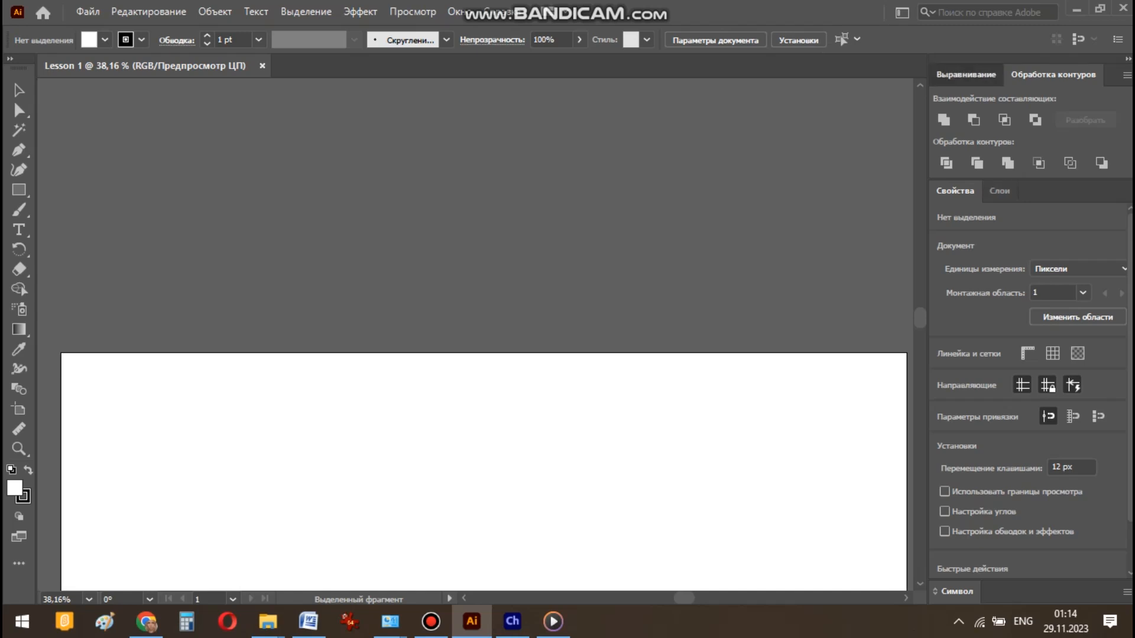
click(966, 74)
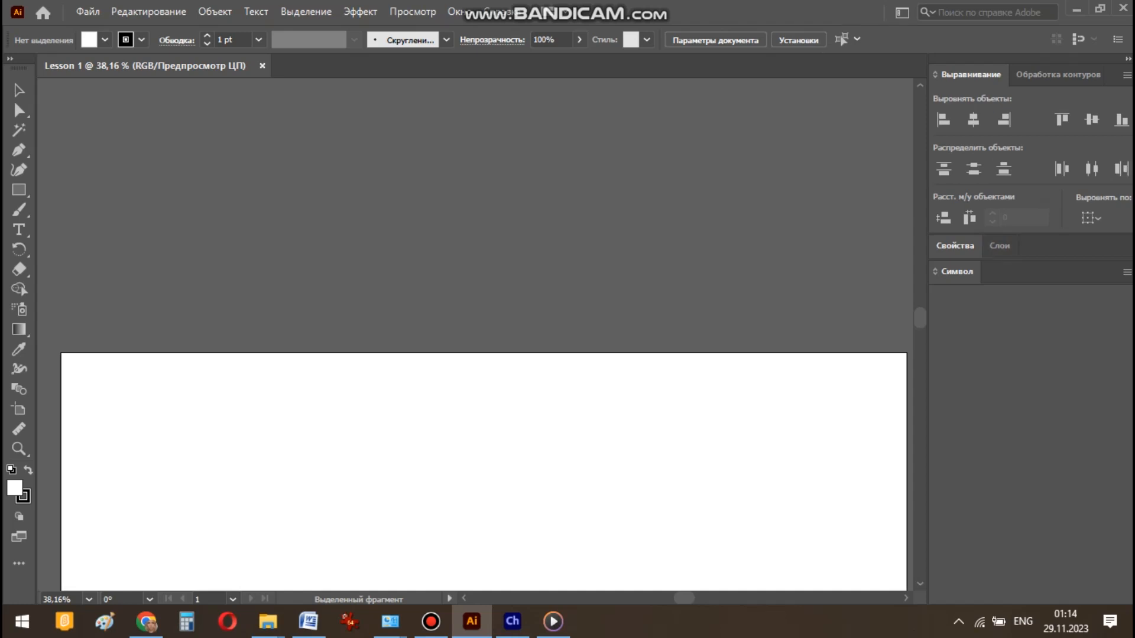
click(955, 246)
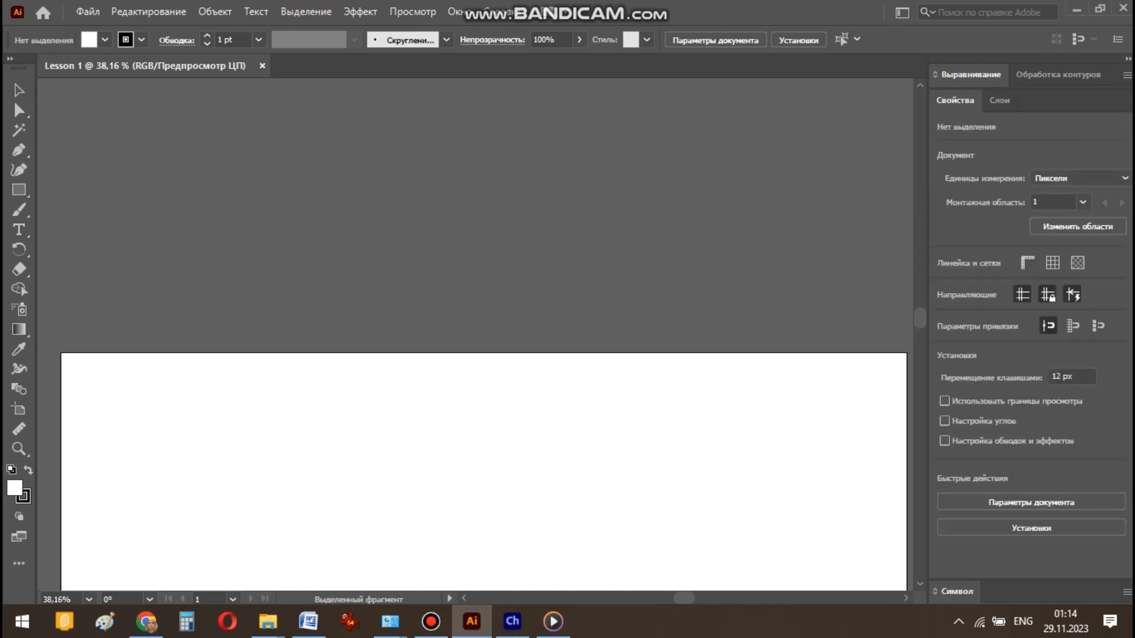
click(999, 100)
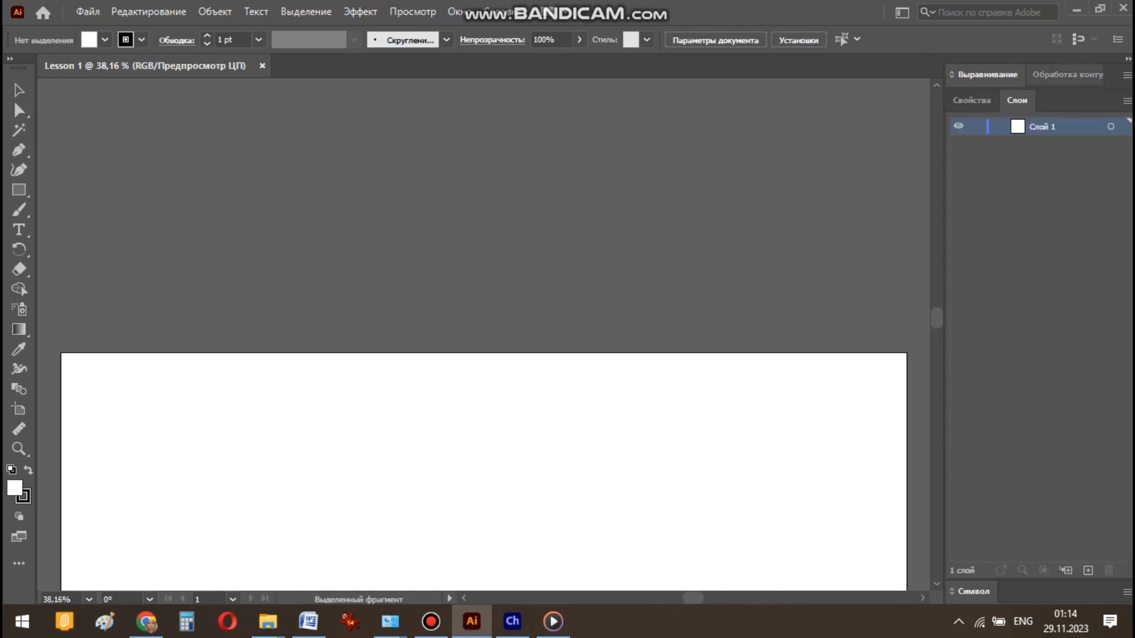
click(1062, 75)
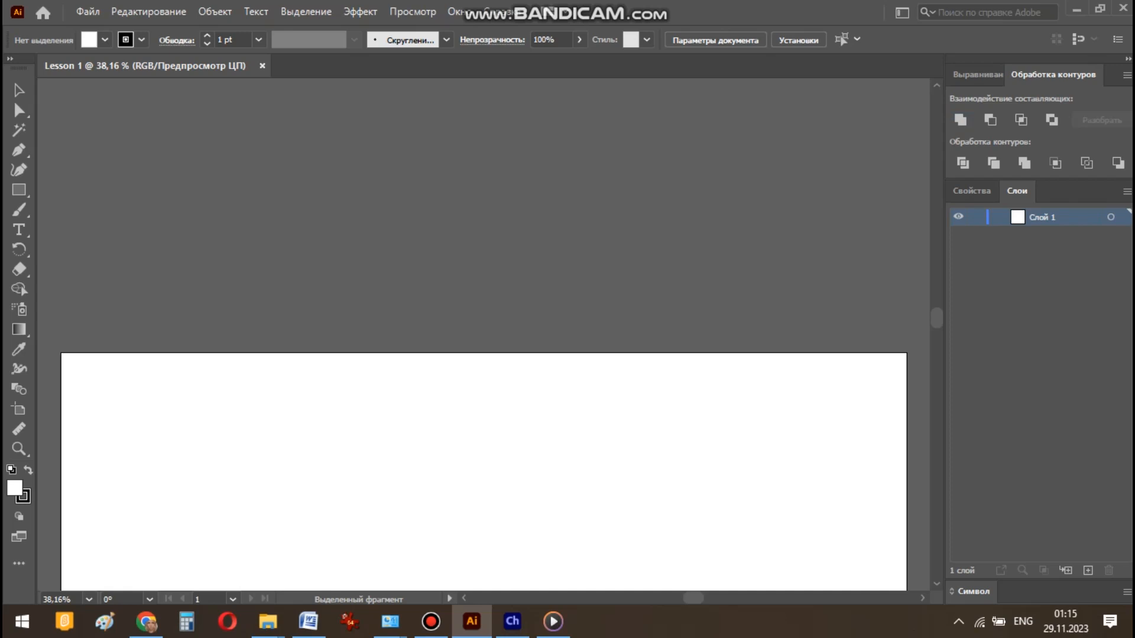
- Close the Symbols (Символ) panel, and collapse the remaining docked panels to icons and expand them back
right_click(969, 591)
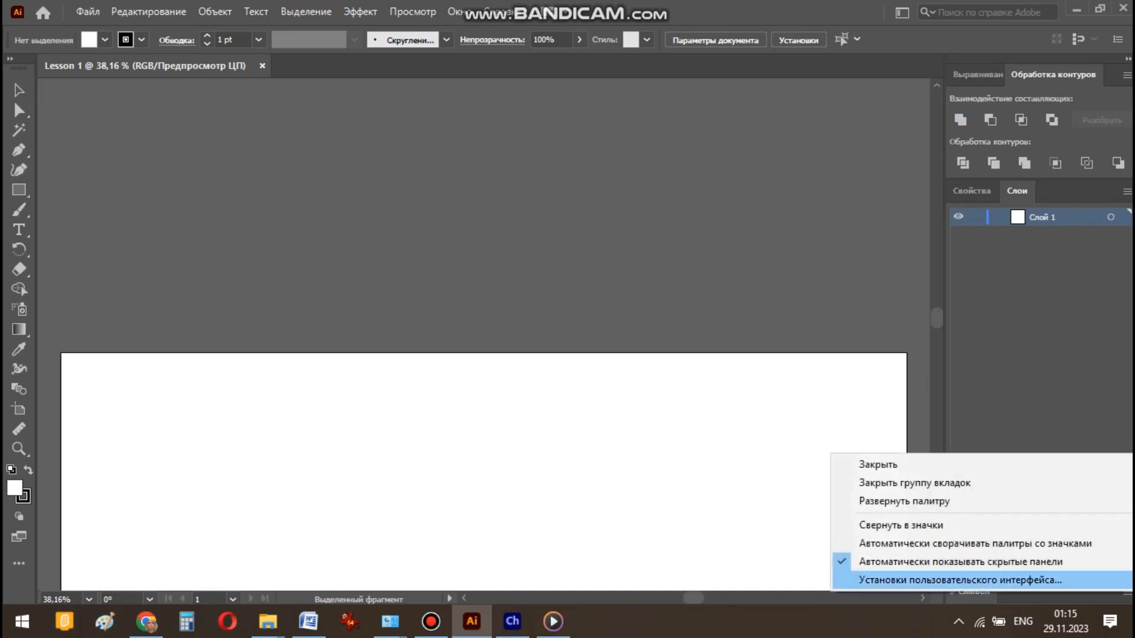
click(877, 464)
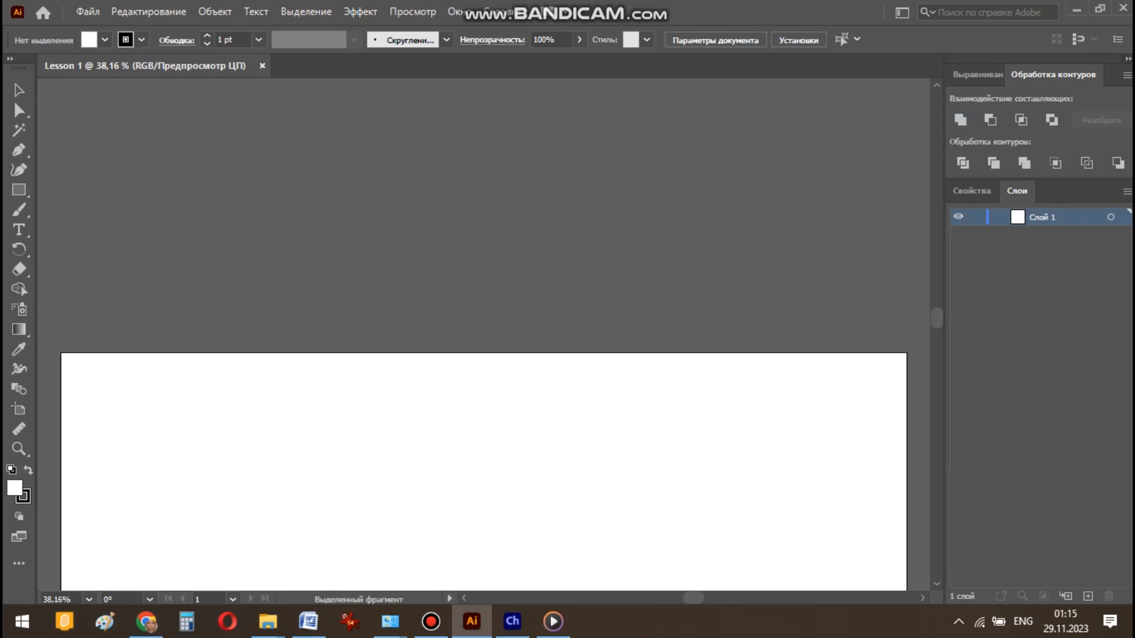
click(1127, 58)
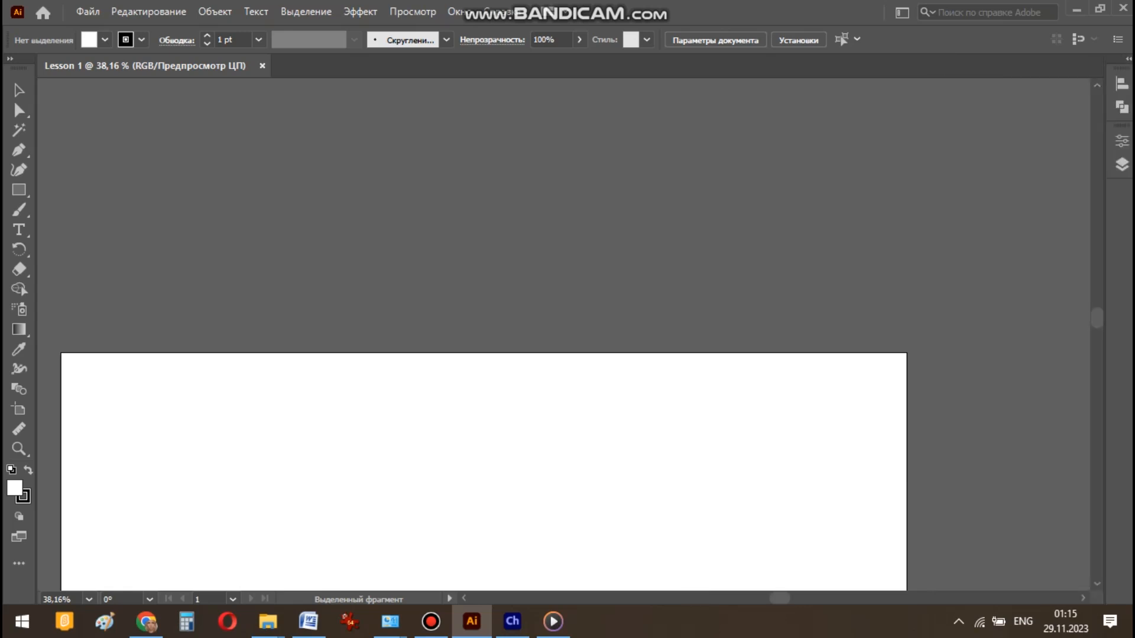
click(1128, 58)
- Start creating a new custom workspace from the current panel arrangement
scroll(485, 334, down, 3)
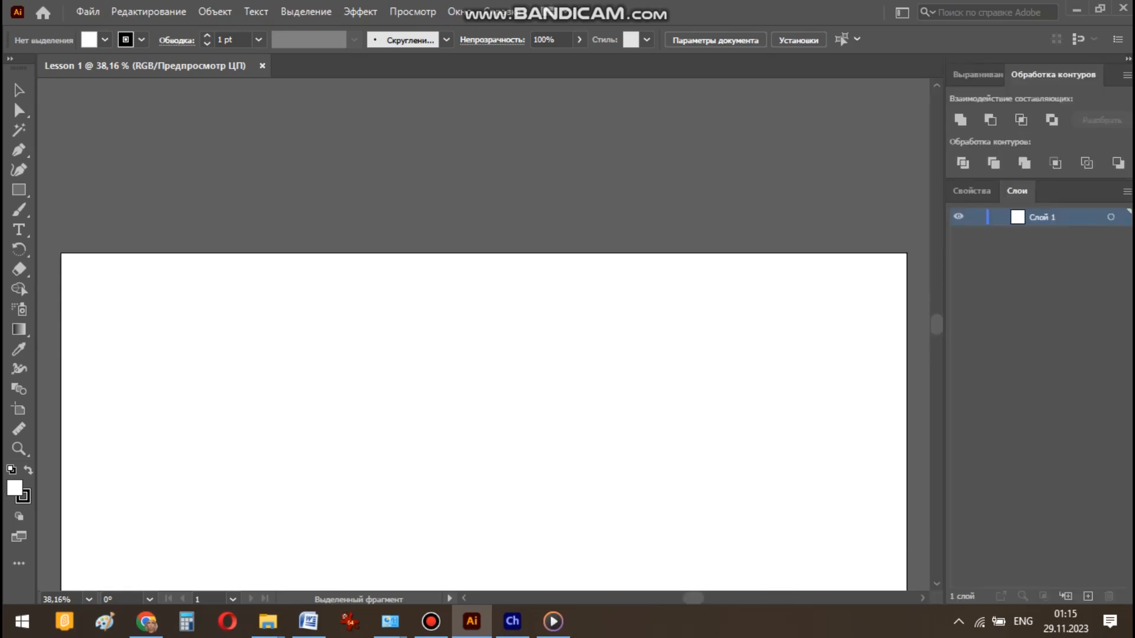
scroll(484, 334, down, 1)
scroll(485, 334, down, 4)
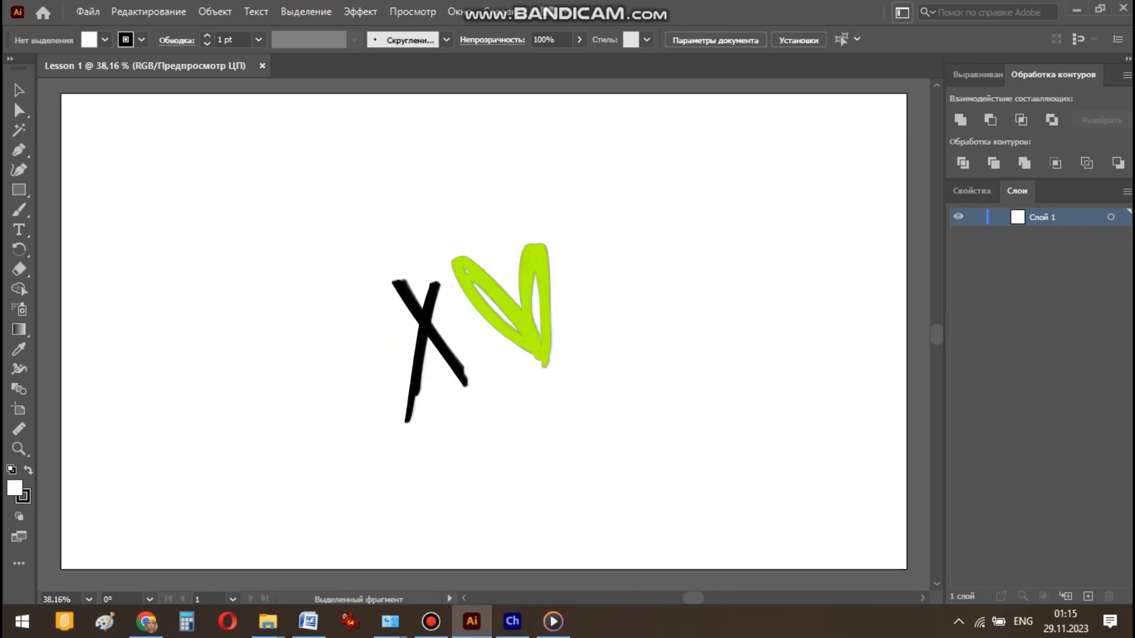
click(902, 13)
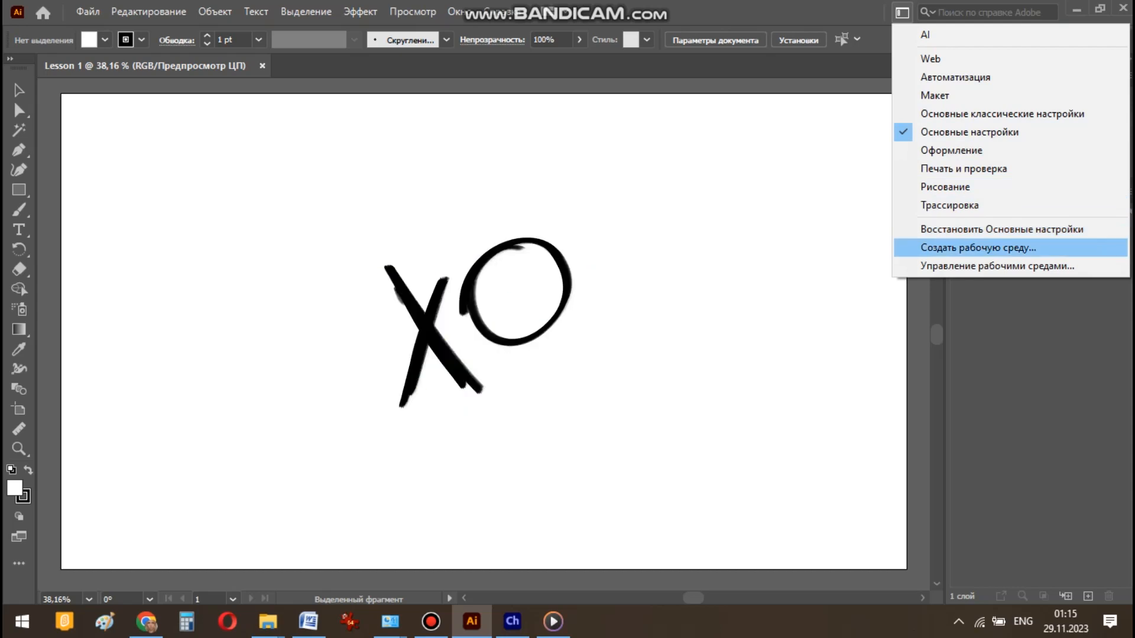
click(978, 247)
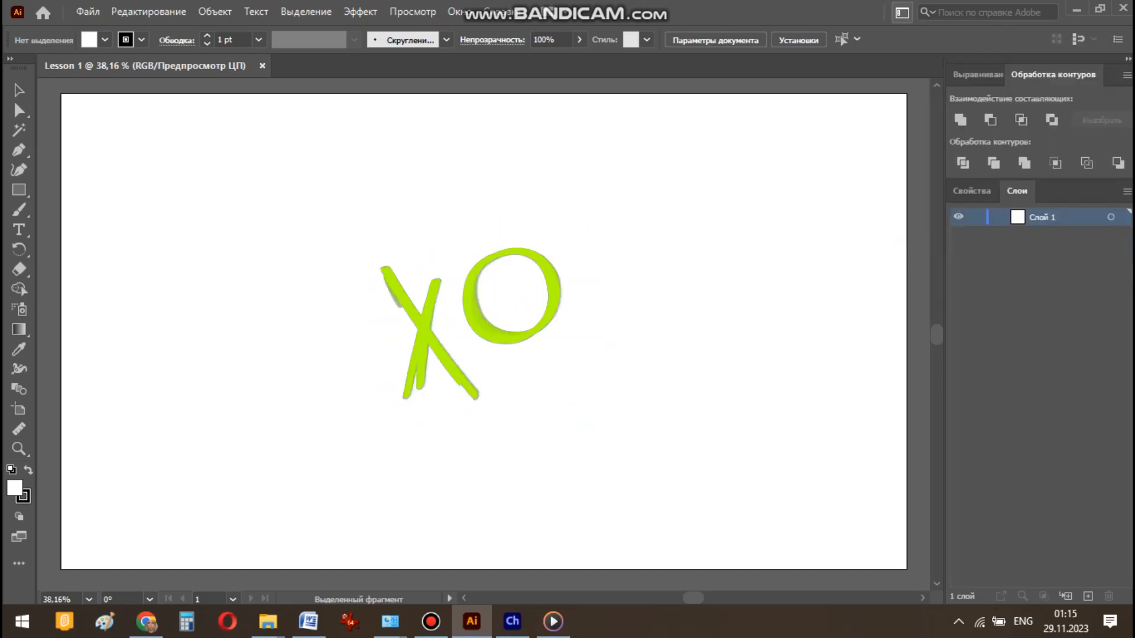